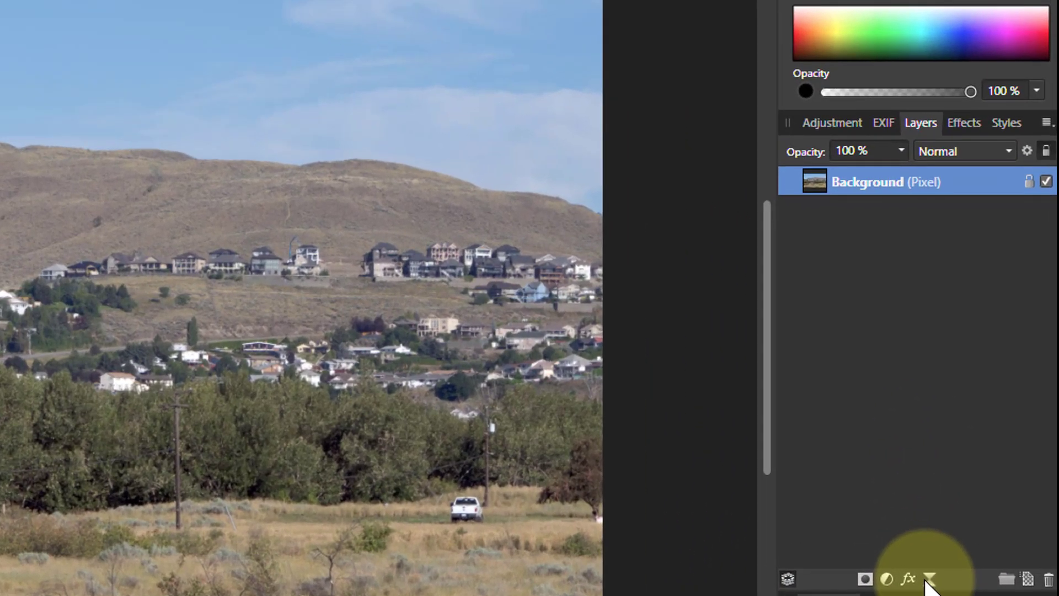
Add a Live Unsharp Mask filter with Radius 21.7 px, Factor about 2.2, Threshold 0 %
left_click(974, 481)
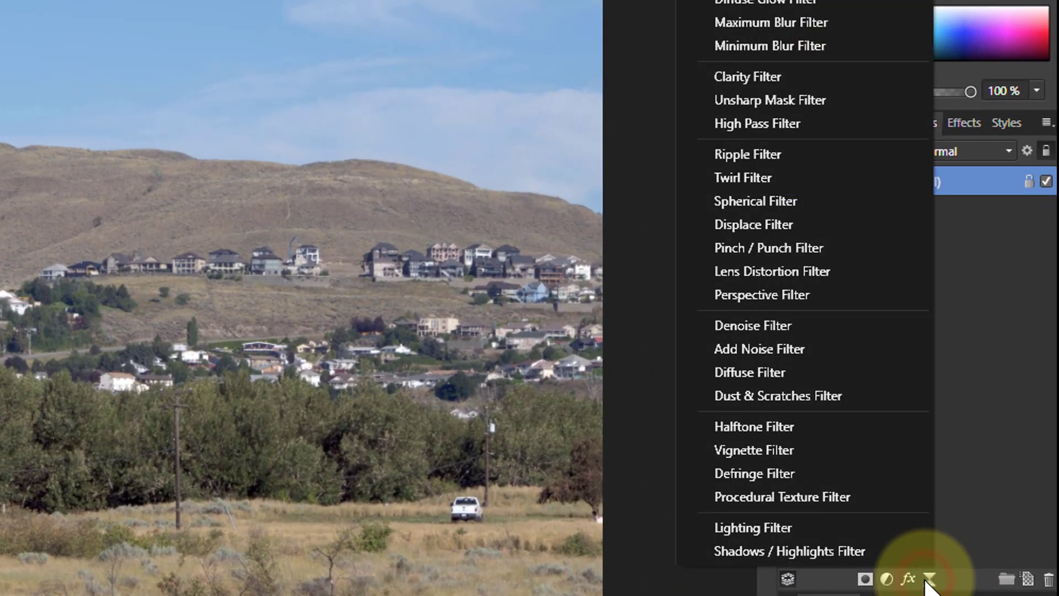
left_click(762, 93)
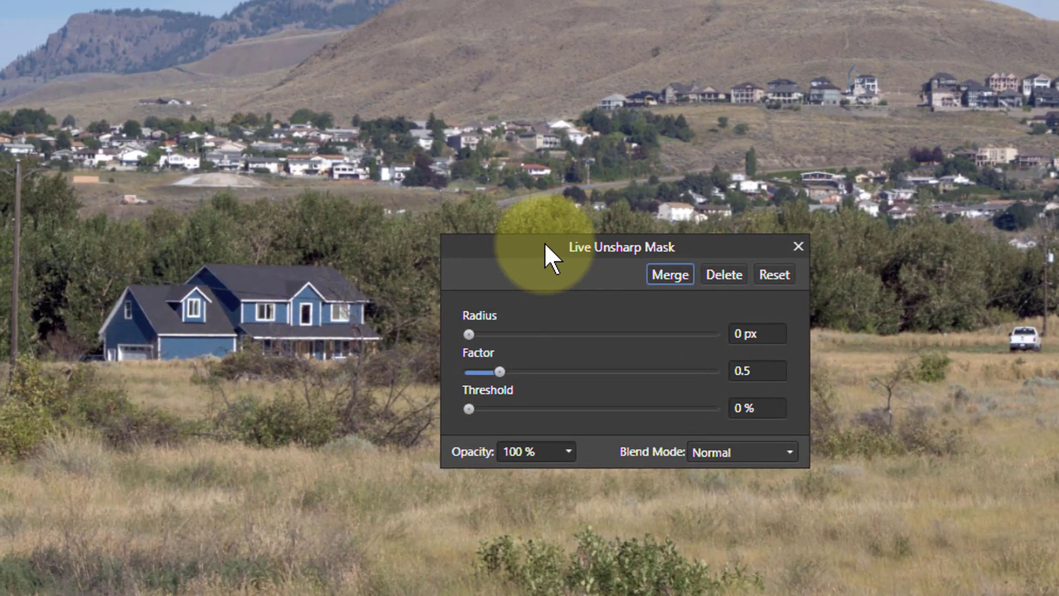
left_click_drag(544, 246, 538, 217)
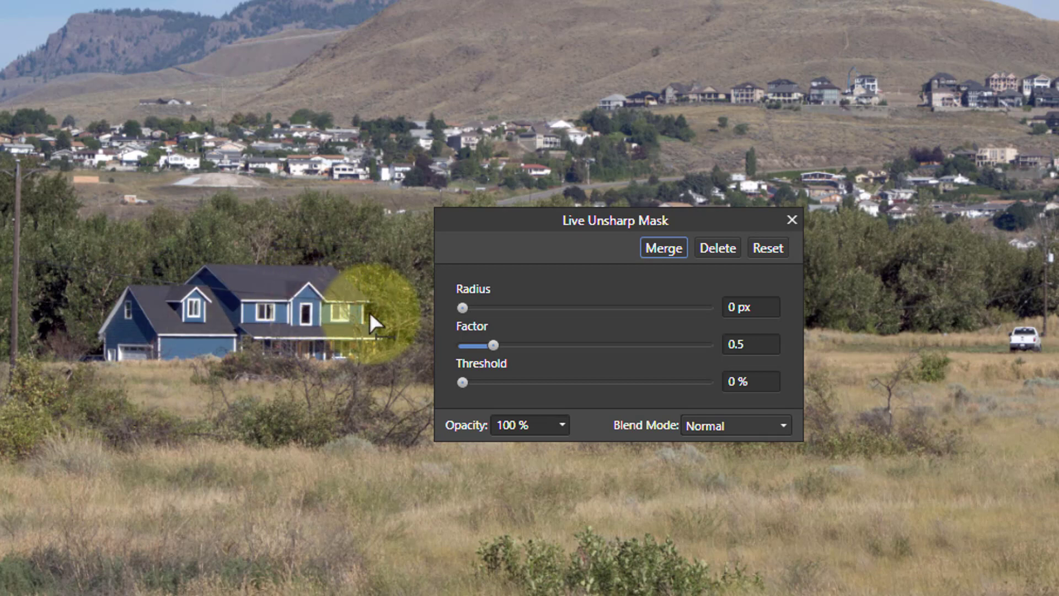
left_click_drag(463, 307, 601, 312)
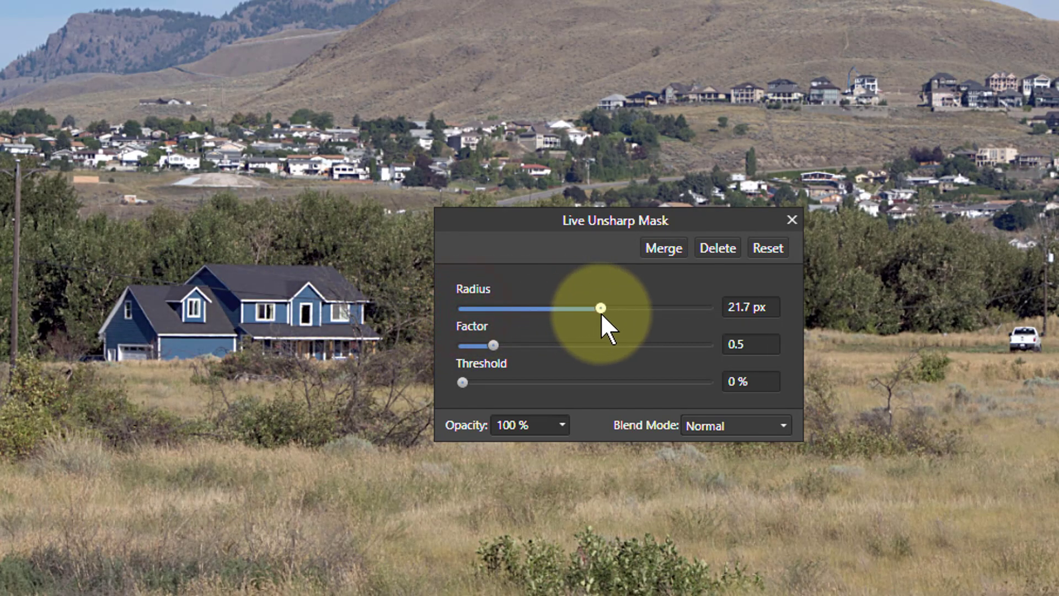
left_click(493, 343)
left_click_drag(493, 342, 596, 342)
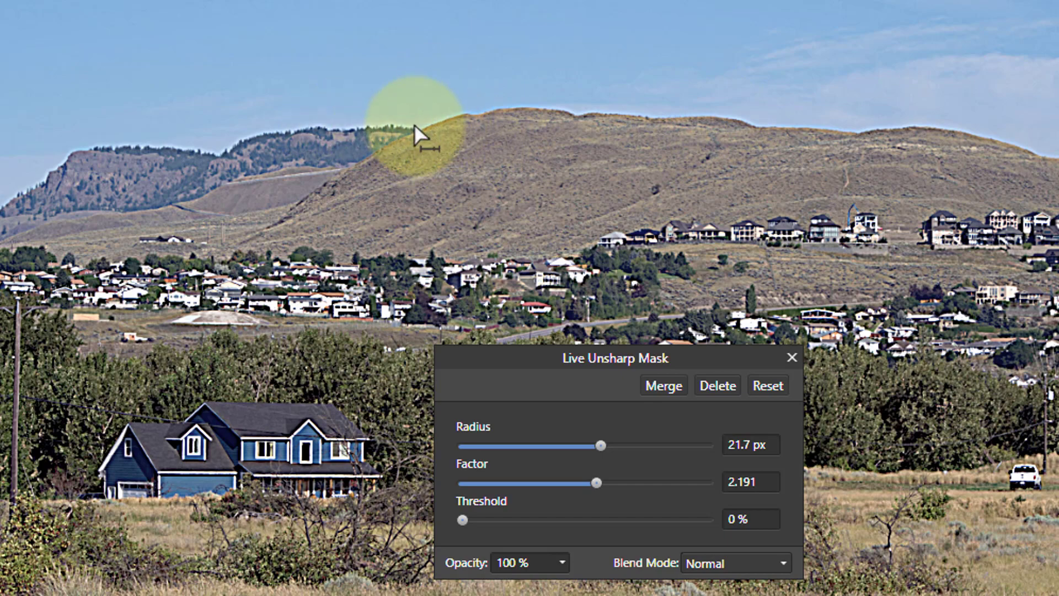
Zoom into the hilltop, preview Radius 100 px and Factor 4, then settle on 19.1 px and 2.07
scroll(414, 131, "up", 5)
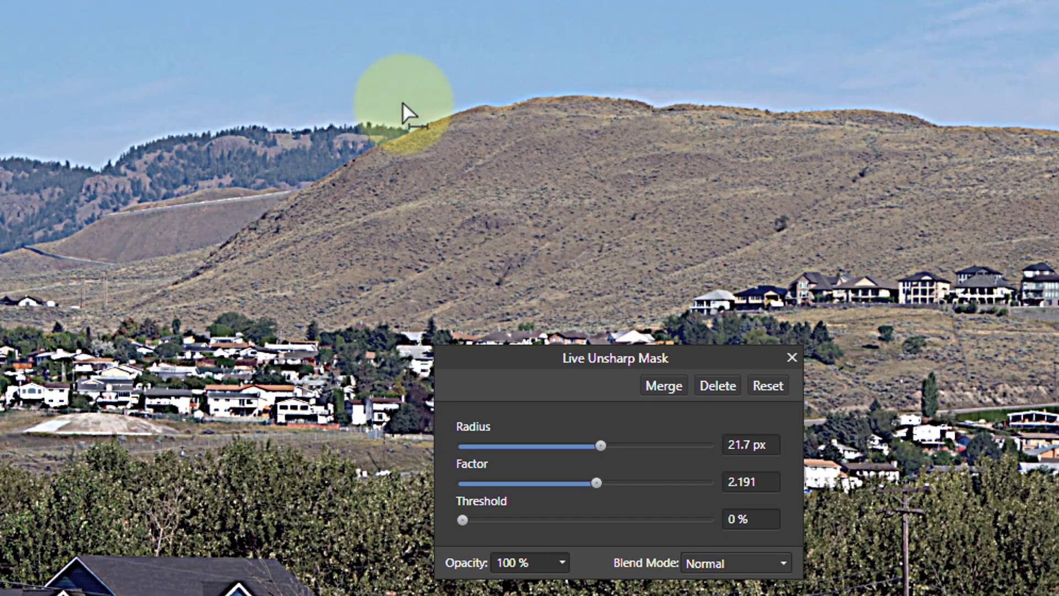
scroll(414, 131, "up", 3)
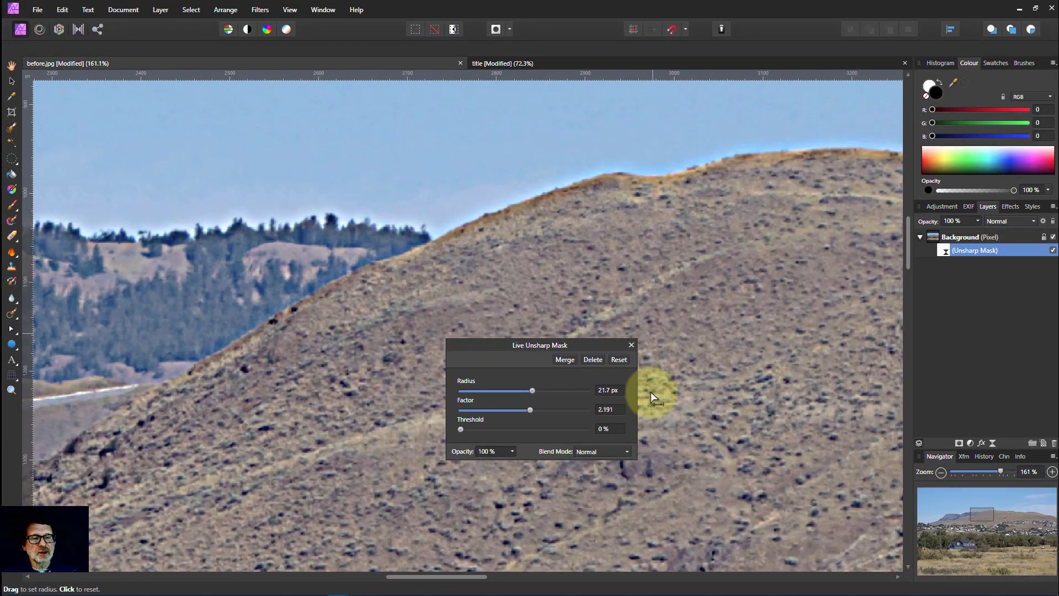
left_click_drag(530, 389, 602, 390)
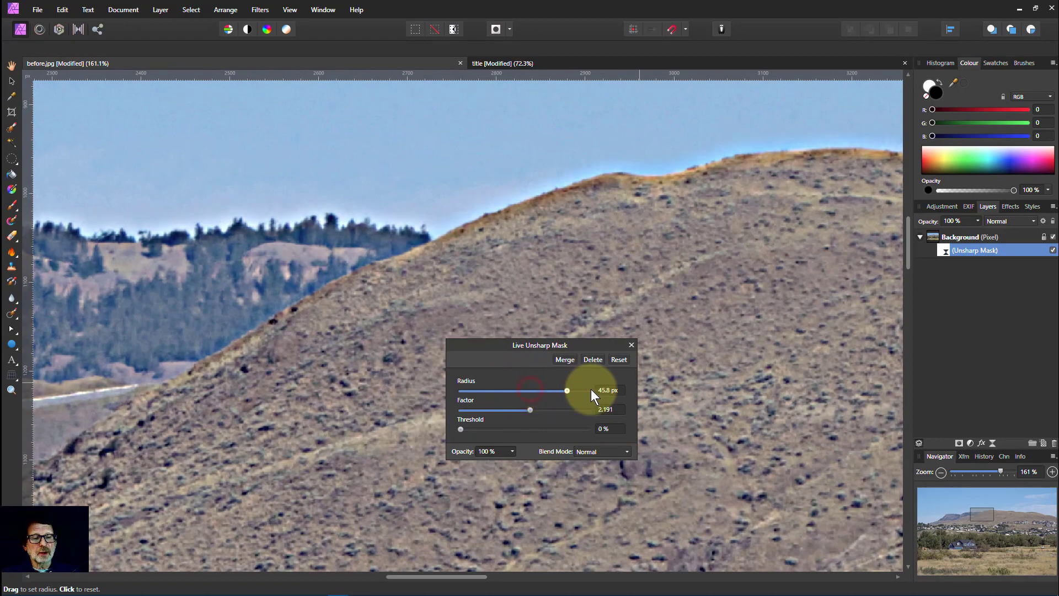
left_click_drag(531, 409, 602, 409)
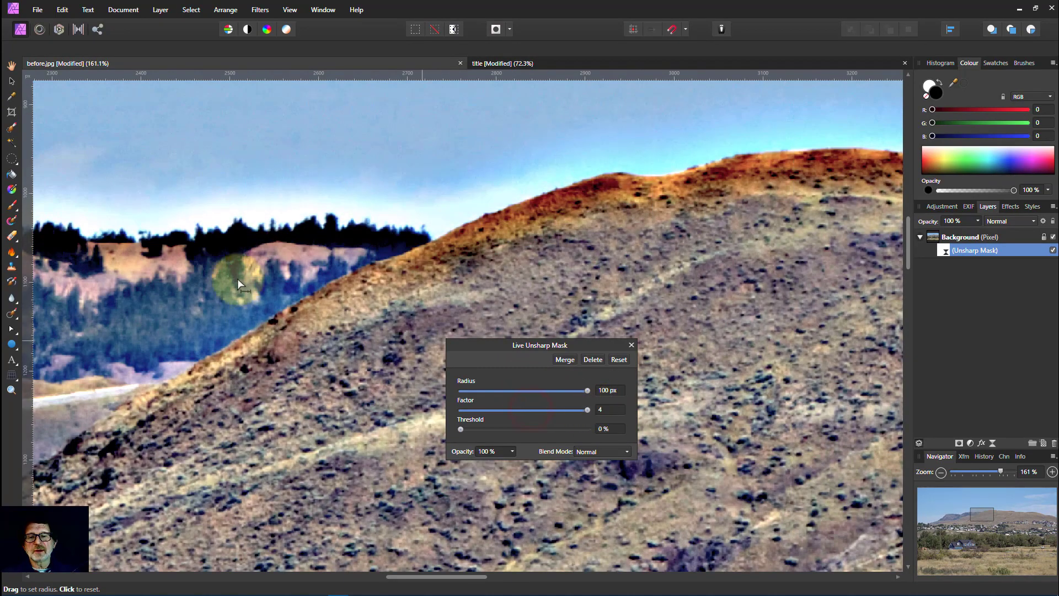
left_click(528, 390)
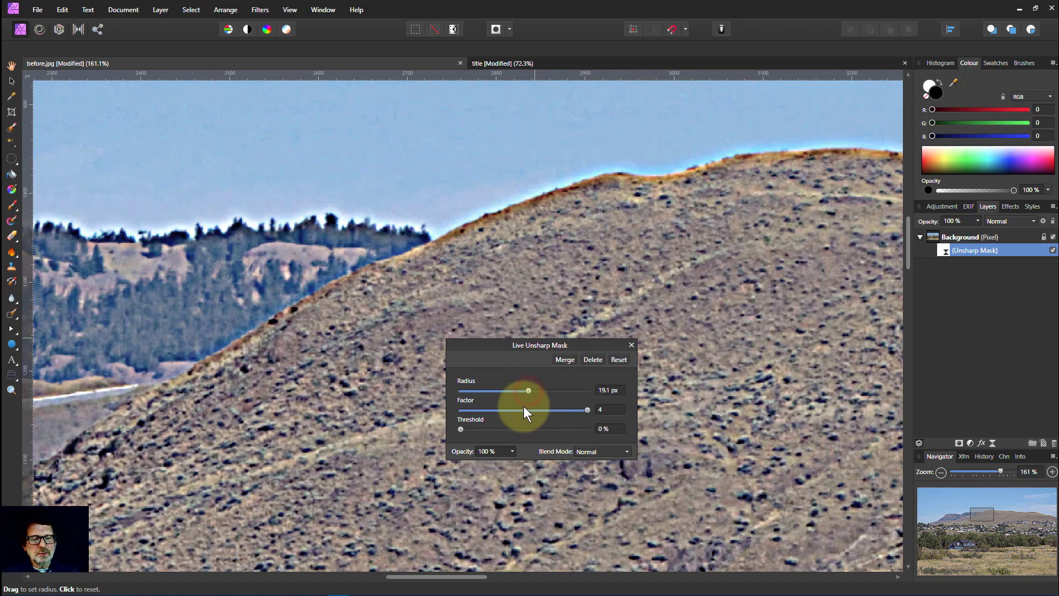
left_click(526, 410)
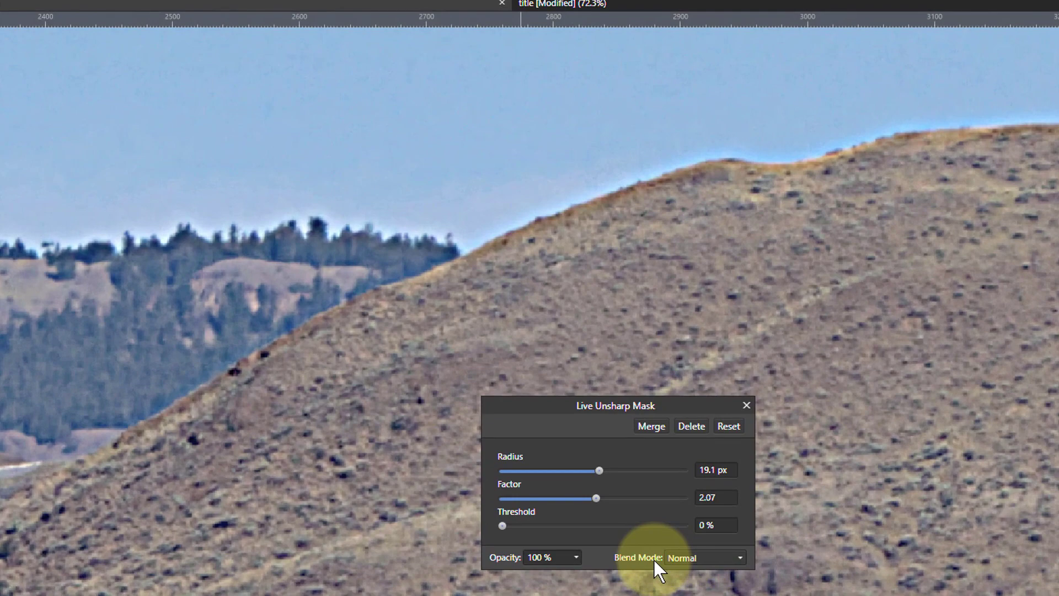
Browse the Live Unsharp Mask's blend mode list, currently on Normal
left_click(698, 556)
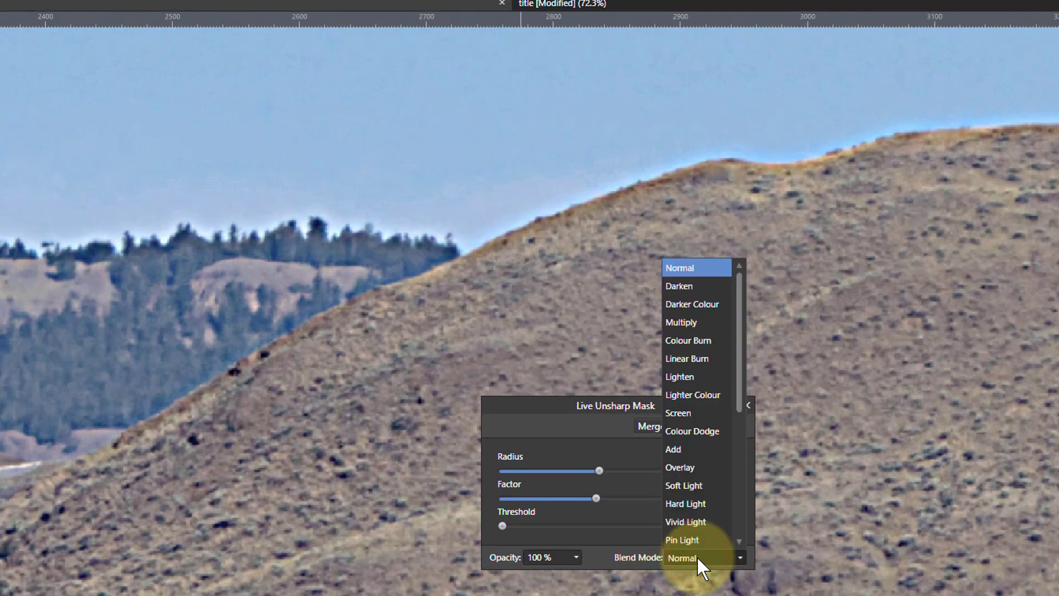
scroll(700, 555, "down", 1)
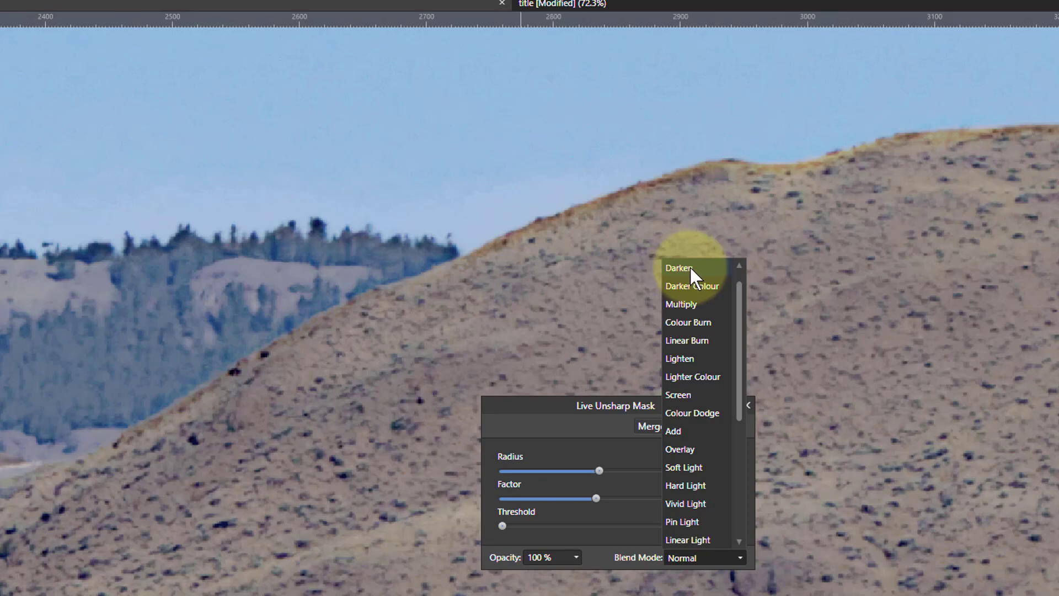
Dismiss the blend mode list keeping Normal and close the Live Unsharp Mask dialog
left_click(524, 413)
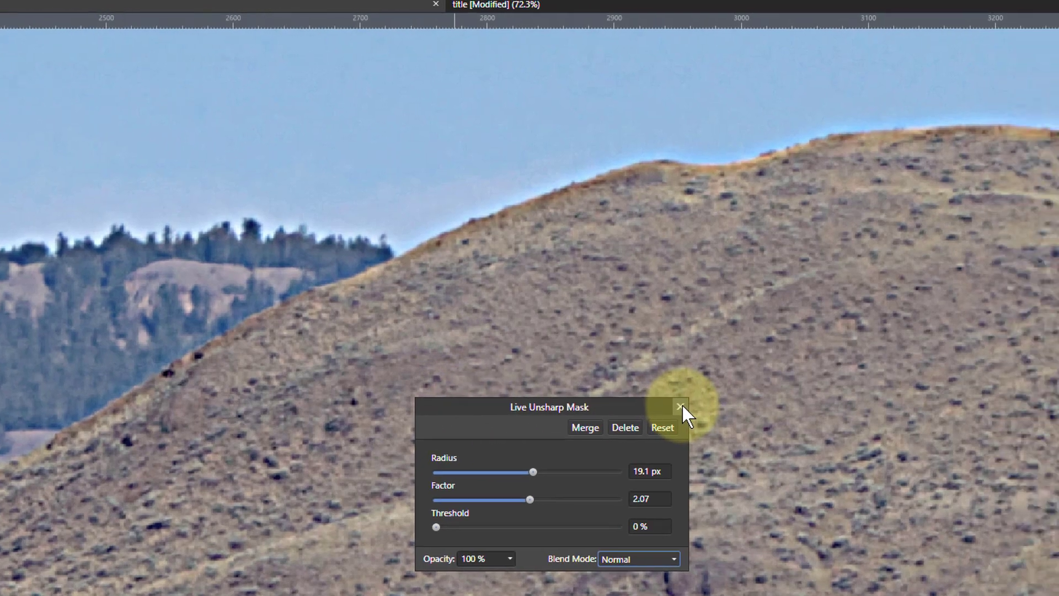
left_click(746, 404)
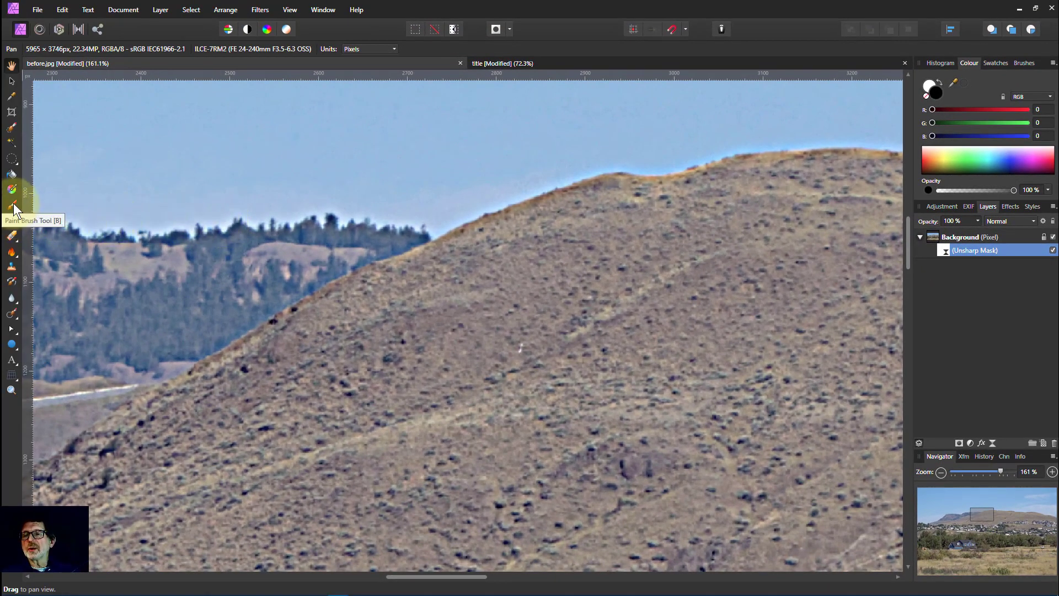
Select the Paint Brush Tool and raise its opacity to about 43 %
left_click(12, 204)
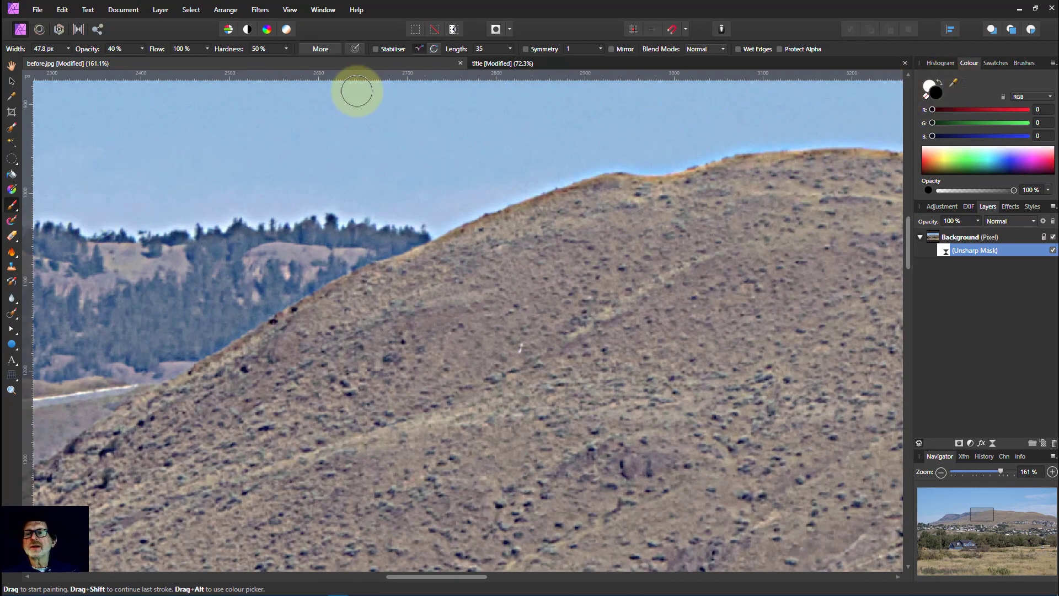
left_click(143, 49)
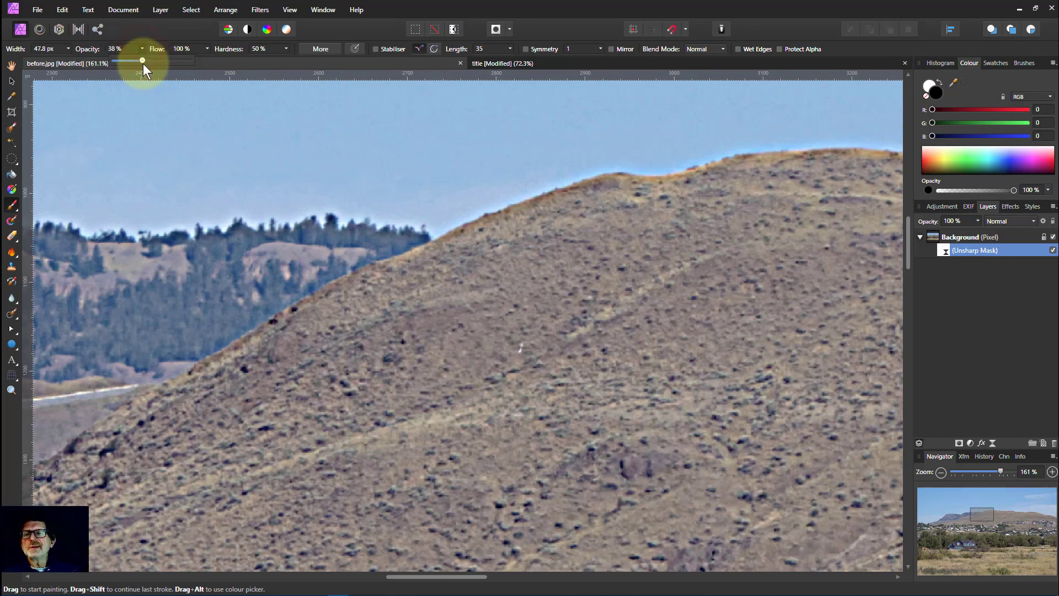
left_click_drag(143, 64, 153, 64)
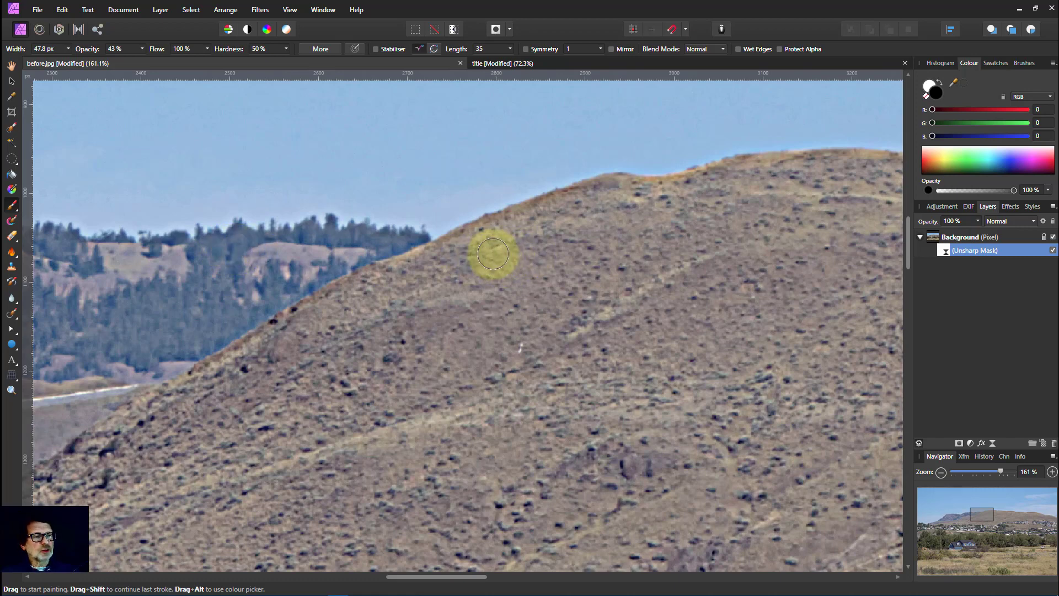
Merge the Unsharp Mask into the Background layer and paint a 43 % stroke along the ridge
double_click(945, 251)
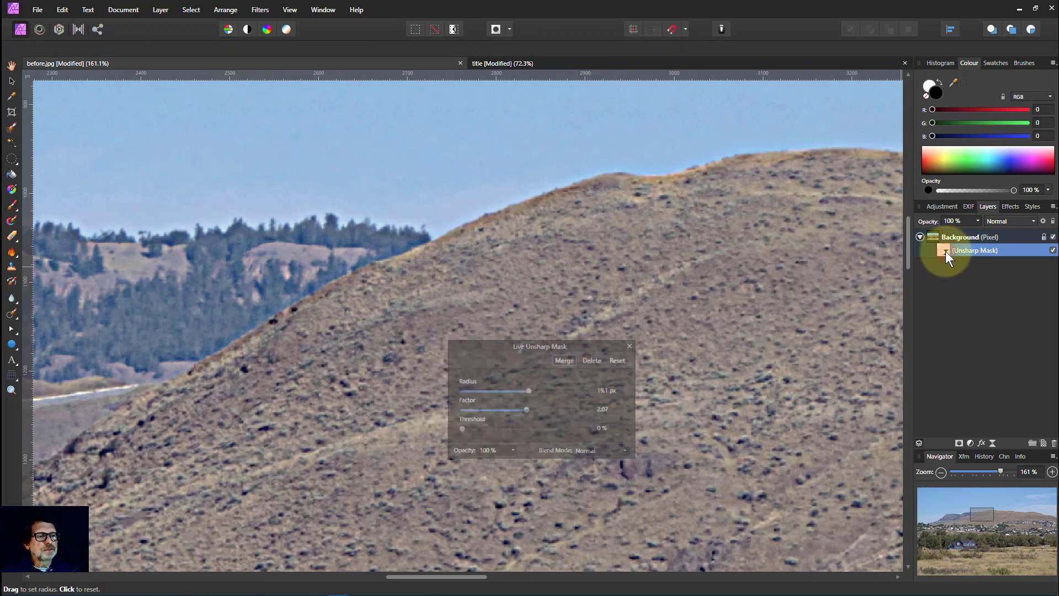
left_click(566, 360)
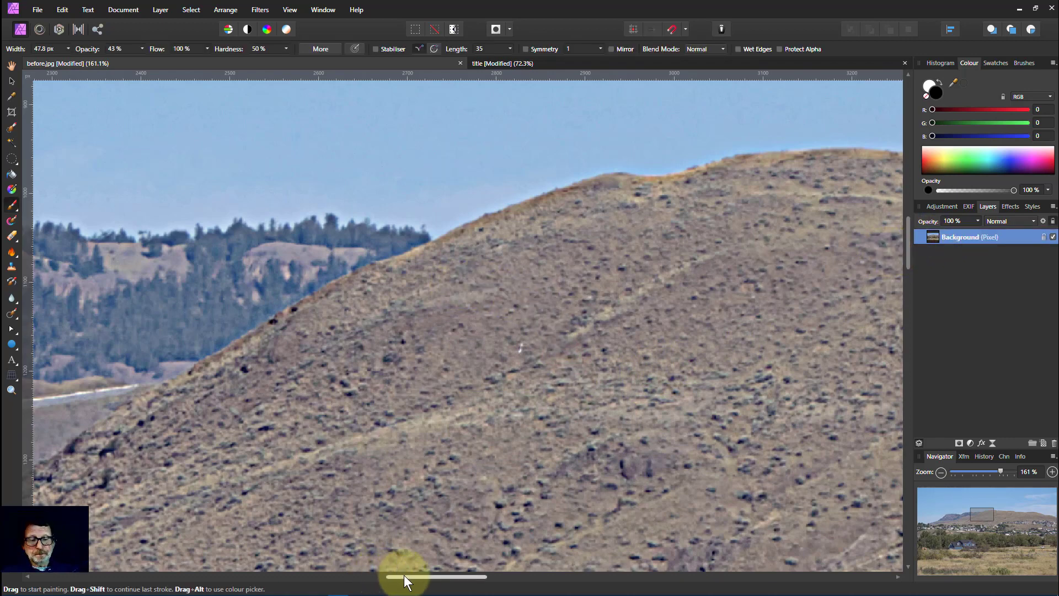
left_click_drag(404, 574, 508, 576)
left_click(210, 189)
left_click_drag(148, 162, 256, 171)
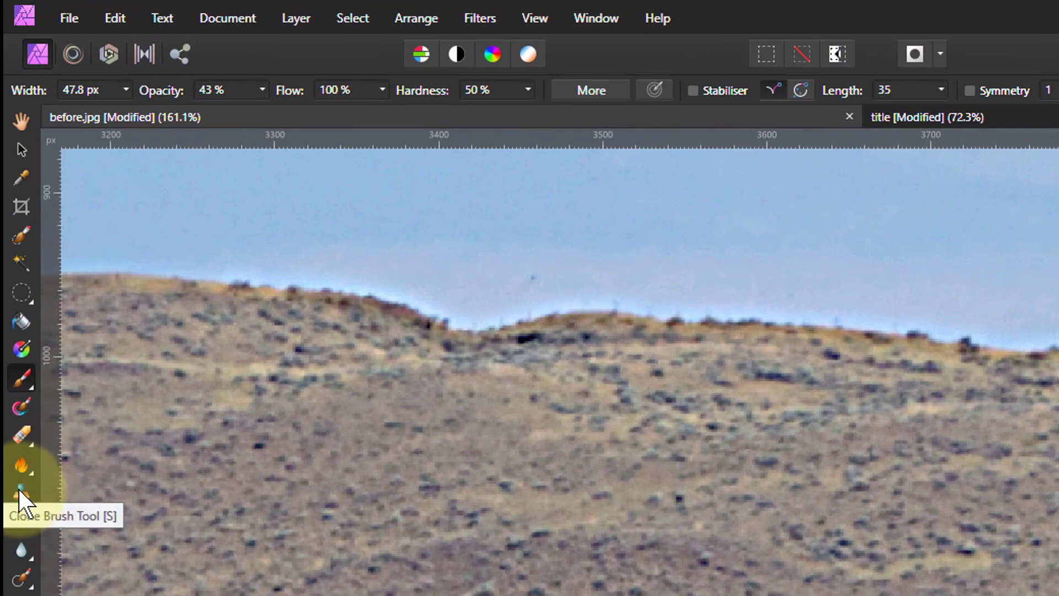
Set the Clone Brush to Darken mode, sample clean sky, and clone it over the ridge halo
left_click(18, 490)
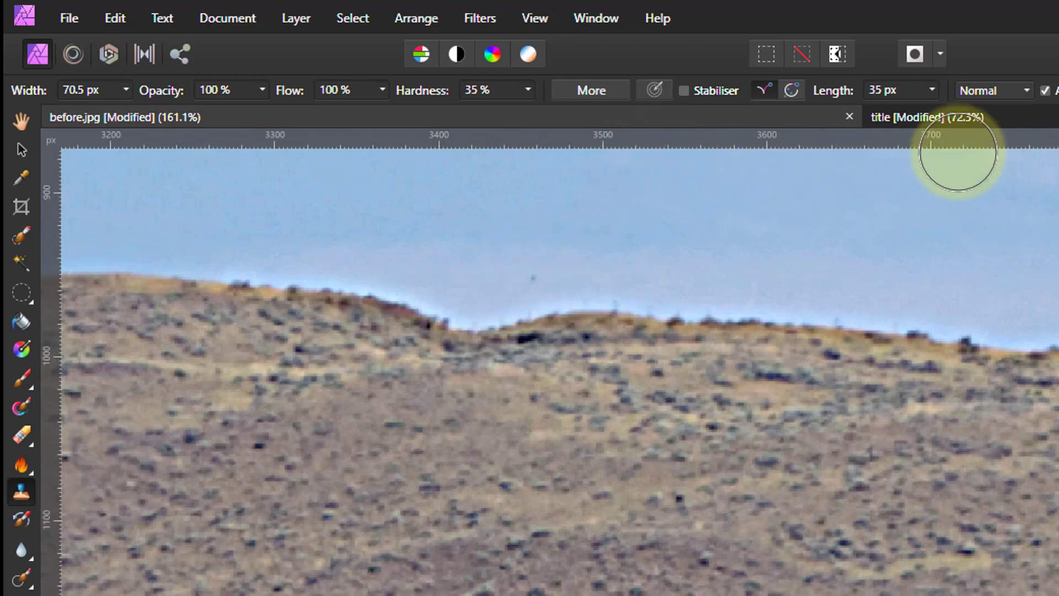
left_click(986, 89)
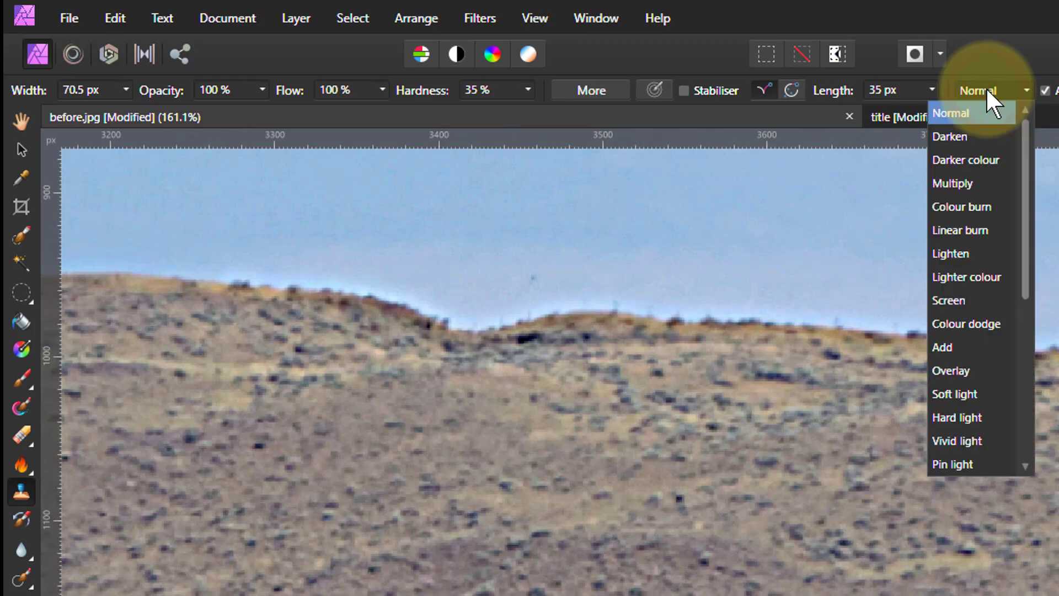
left_click(957, 136)
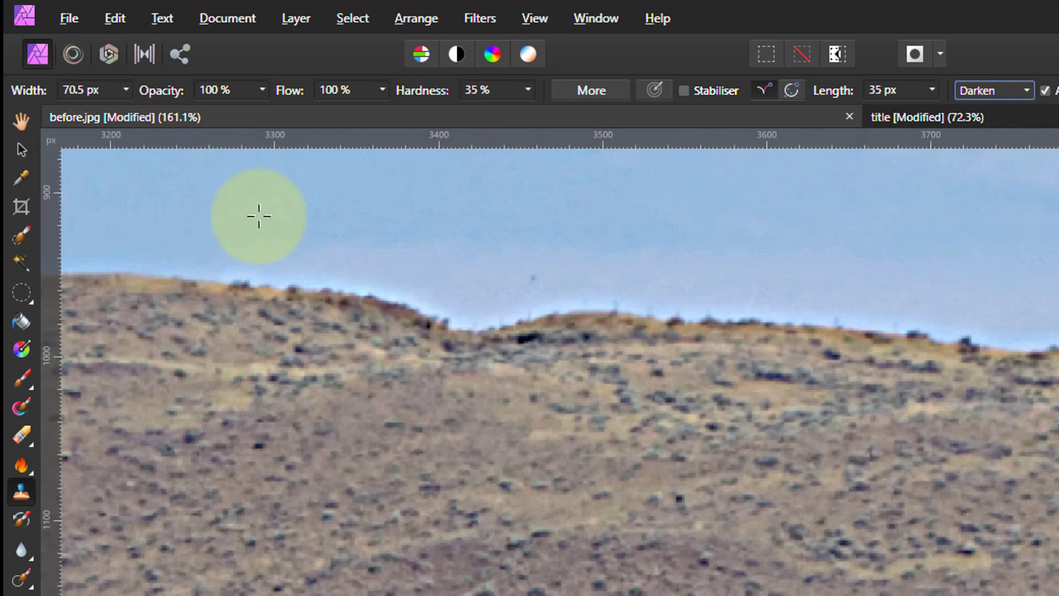
left_click(258, 216, "alt")
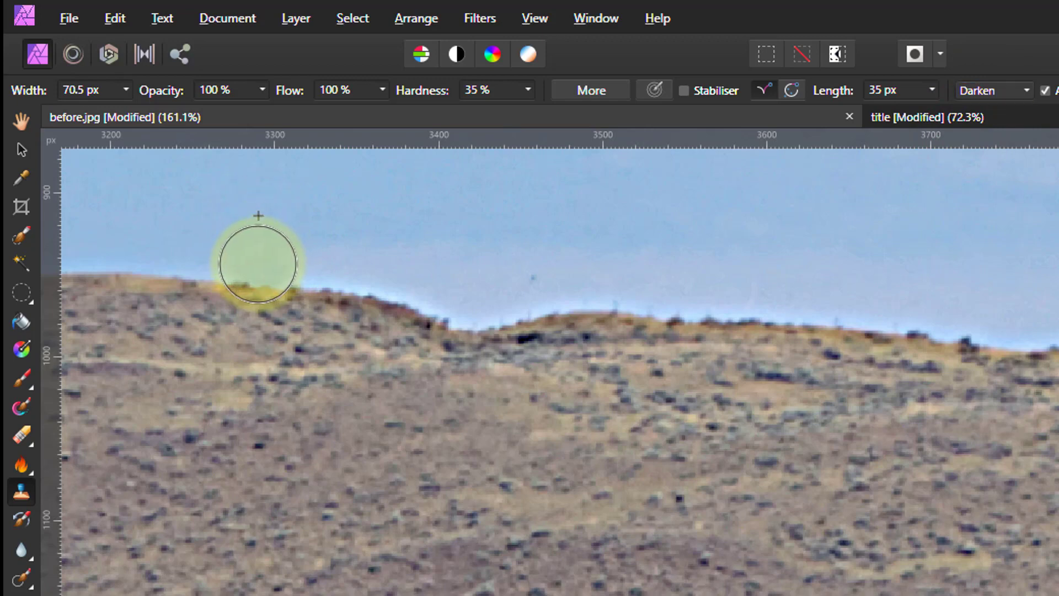
mouse_move(241, 273)
left_mouse_down()
mouse_move(424, 281)
mouse_move(446, 305)
mouse_move(501, 306)
left_mouse_up()
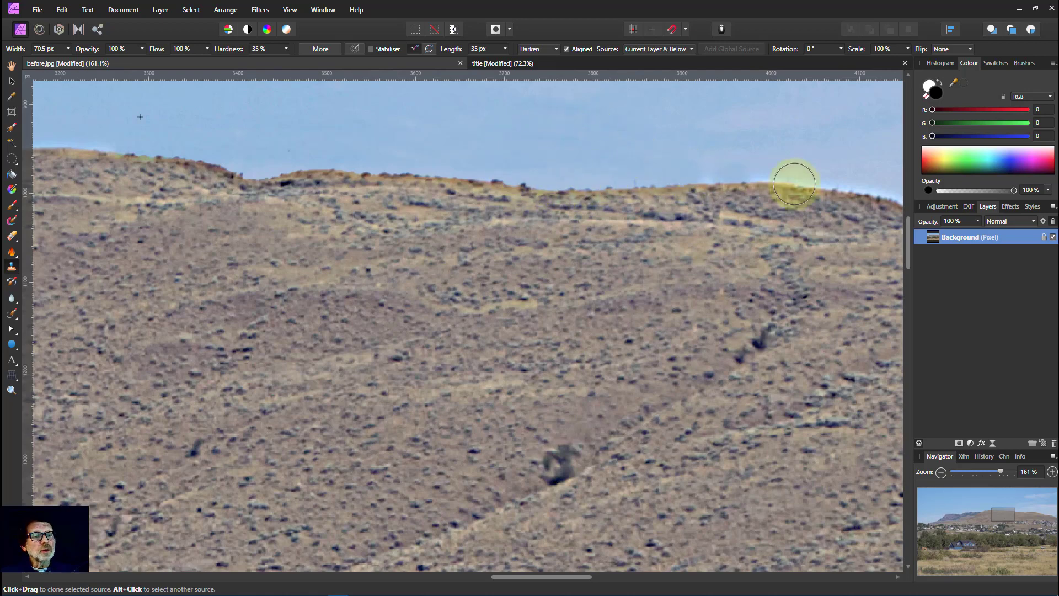
Clone sky over the halo along the next ridge stretch and its left end
left_click_drag(529, 582, 616, 582)
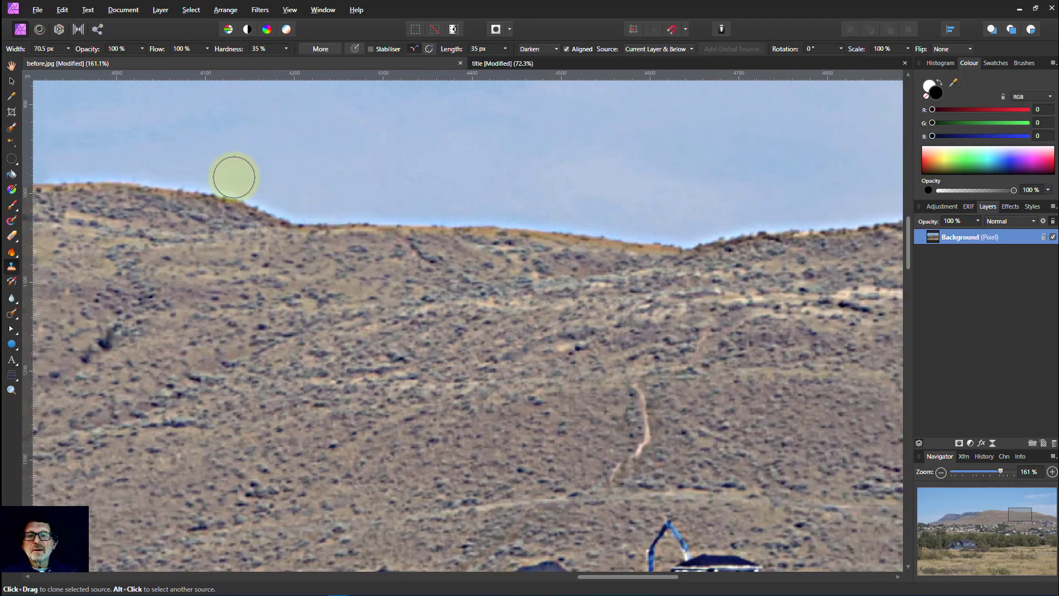
mouse_move(213, 177)
left_mouse_down()
mouse_move(304, 208)
mouse_move(515, 221)
mouse_move(557, 241)
mouse_move(916, 218)
left_mouse_up()
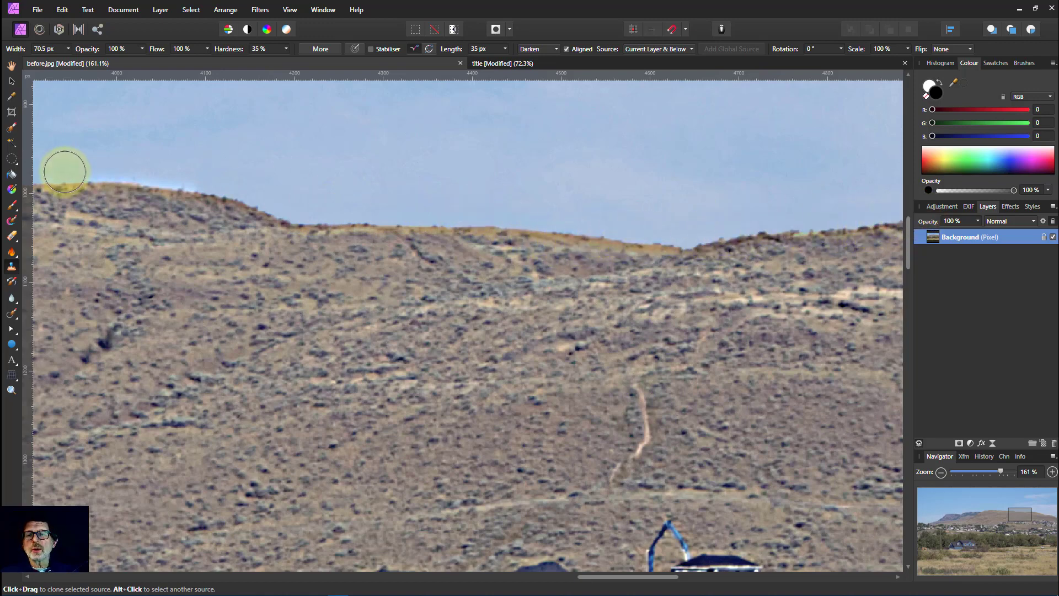
left_click_drag(78, 166, 173, 182)
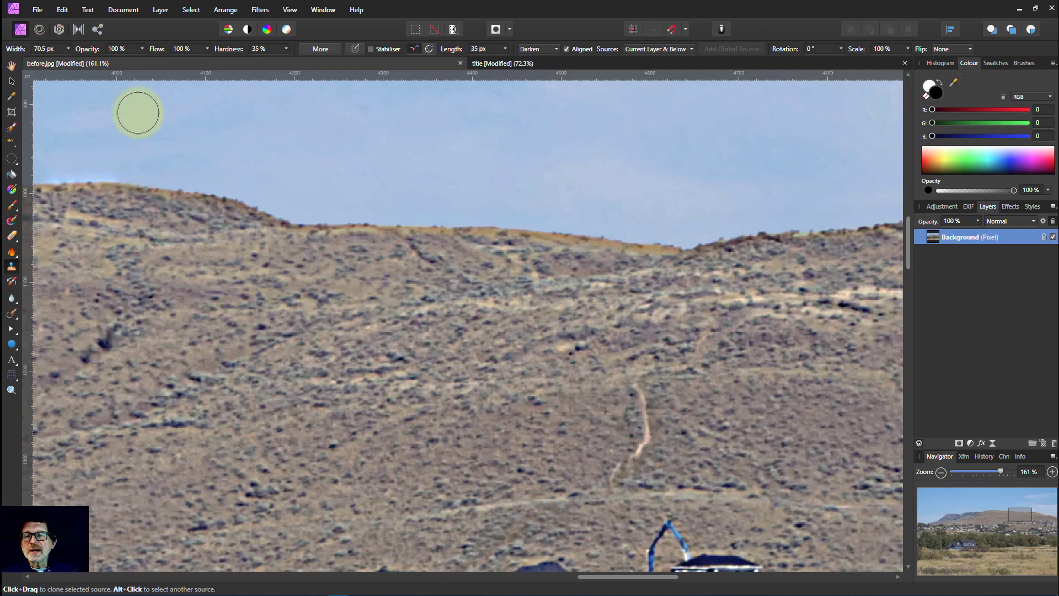